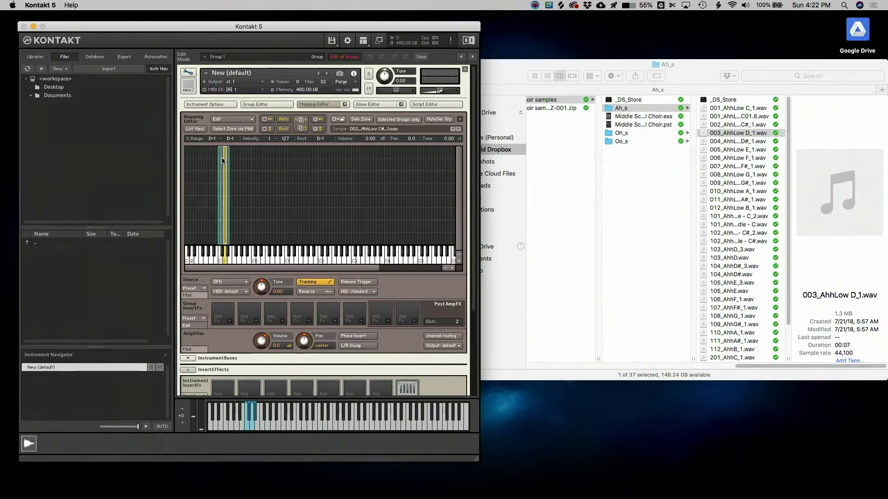
{"action": "left_click", "coordinate": [252, 428]}
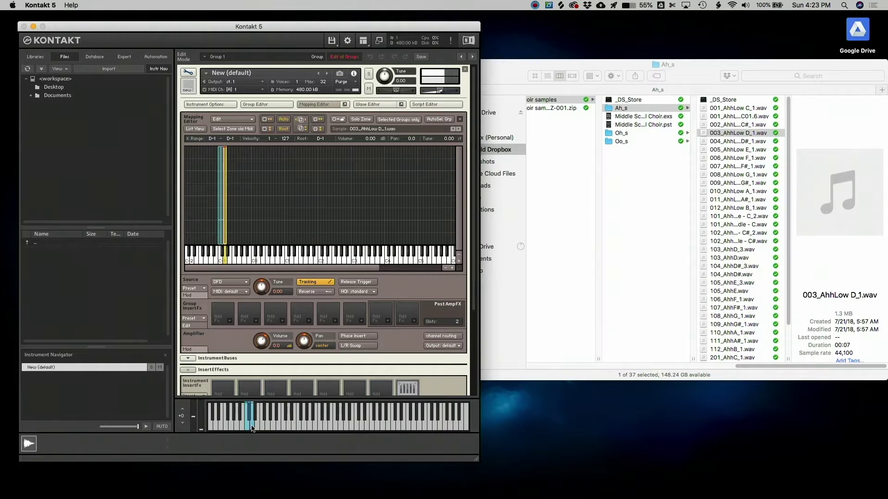
{"action": "left_click", "coordinate": [752, 133]}
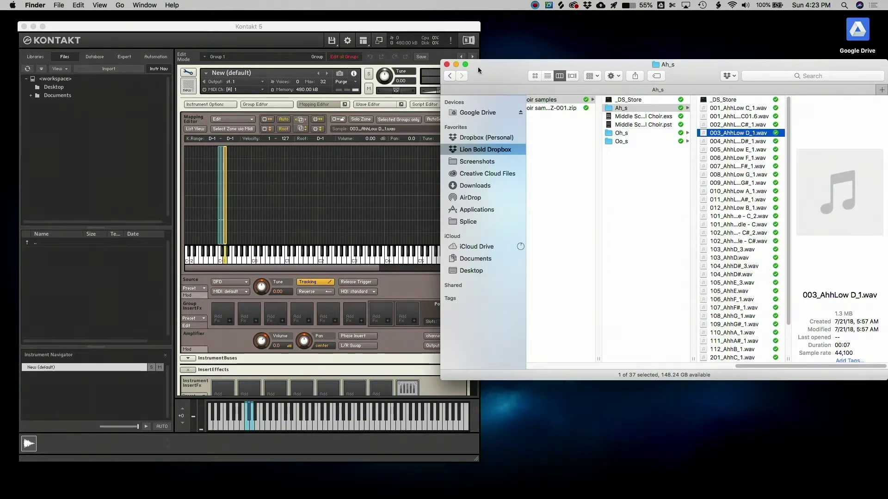
{"action": "left_click", "coordinate": [268, 35]}
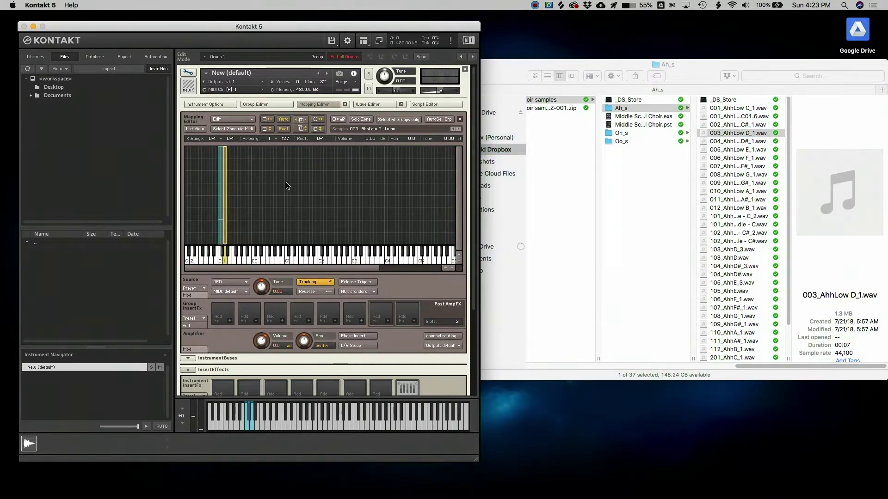
- Show the D-1 zone's 003_AhhLow D_1.wav waveform in the Wave Editor and audition it
{"action": "left_click", "coordinate": [368, 106]}
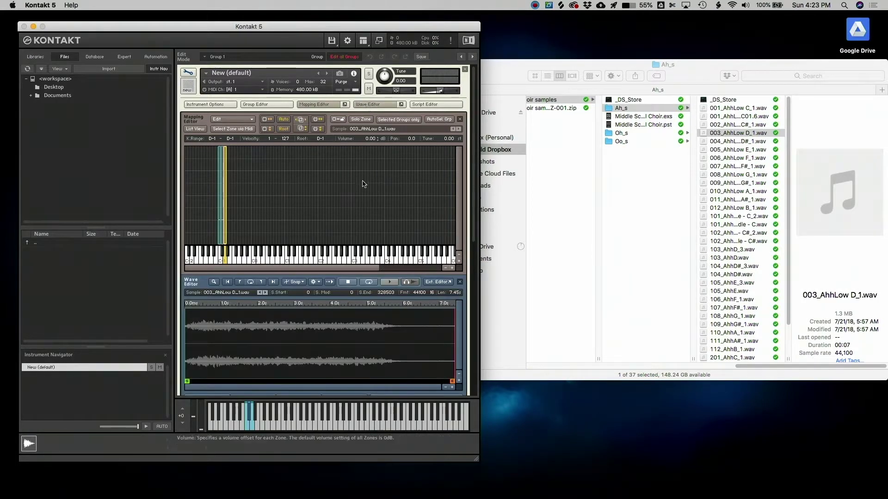
{"action": "scroll", "coordinate": [332, 262], "scroll_direction": "down", "scroll_amount": 1}
{"action": "scroll", "coordinate": [332, 263], "scroll_direction": "down", "scroll_amount": 1}
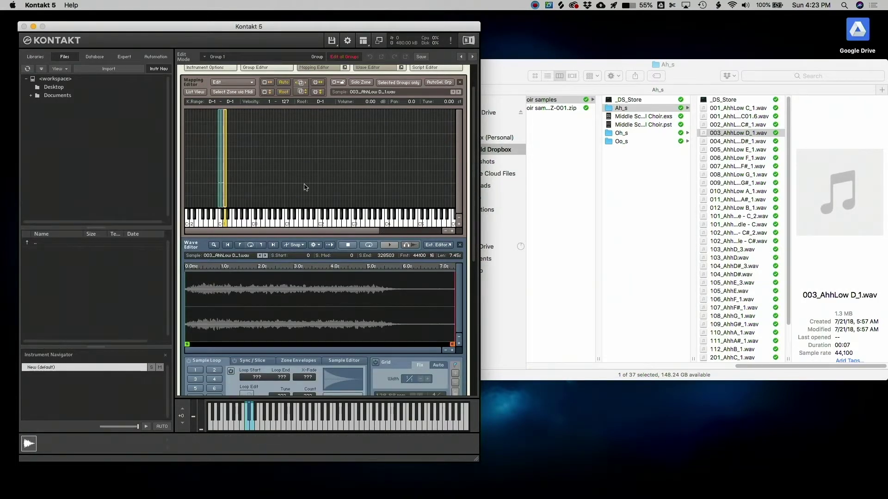
{"action": "left_click", "coordinate": [221, 148]}
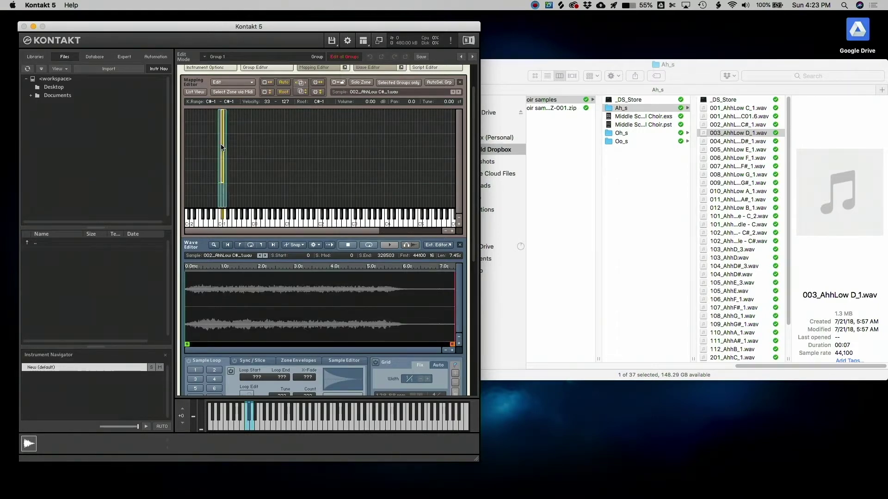
{"action": "left_click", "coordinate": [227, 148]}
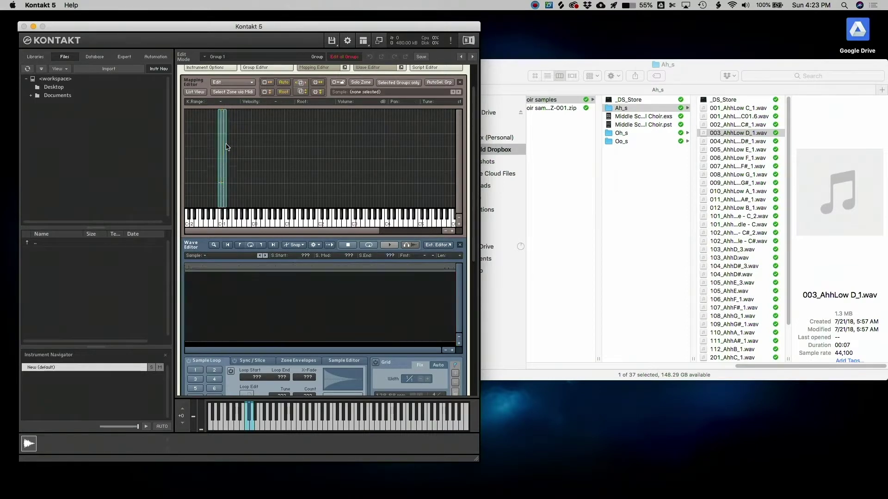
{"action": "left_click", "coordinate": [227, 147]}
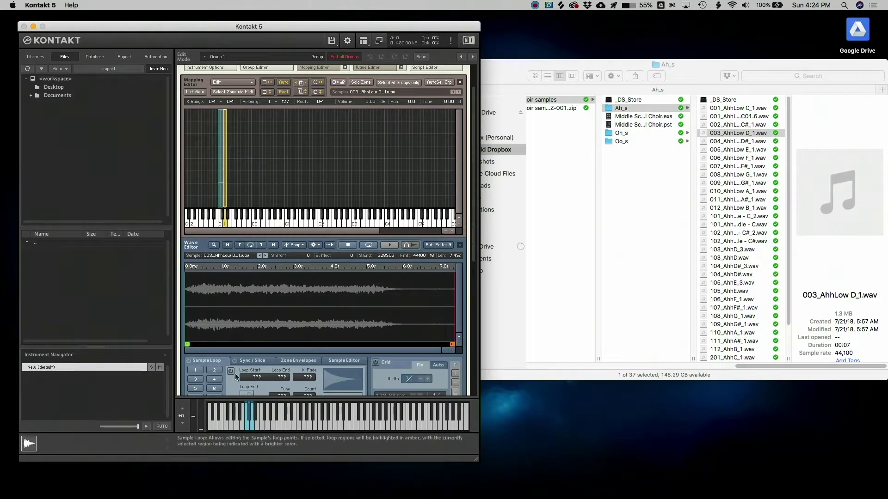
{"action": "left_click", "coordinate": [252, 429]}
- Trim the D-1 sample start via 37026 and 26367 to 19074, auditioning each change
{"action": "left_click_drag", "start_coordinate": [187, 348], "coordinate": [217, 340]}
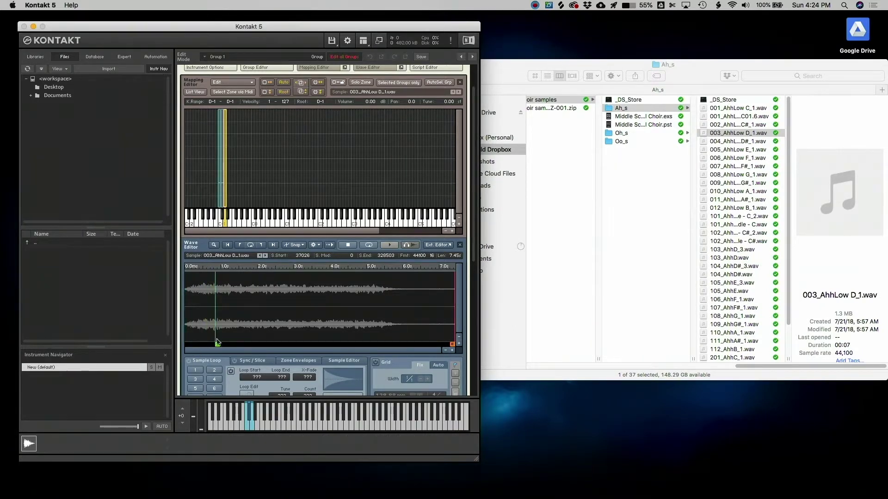
{"action": "left_click", "coordinate": [253, 425]}
{"action": "left_click", "coordinate": [252, 426]}
{"action": "left_click_drag", "start_coordinate": [217, 344], "coordinate": [209, 344]}
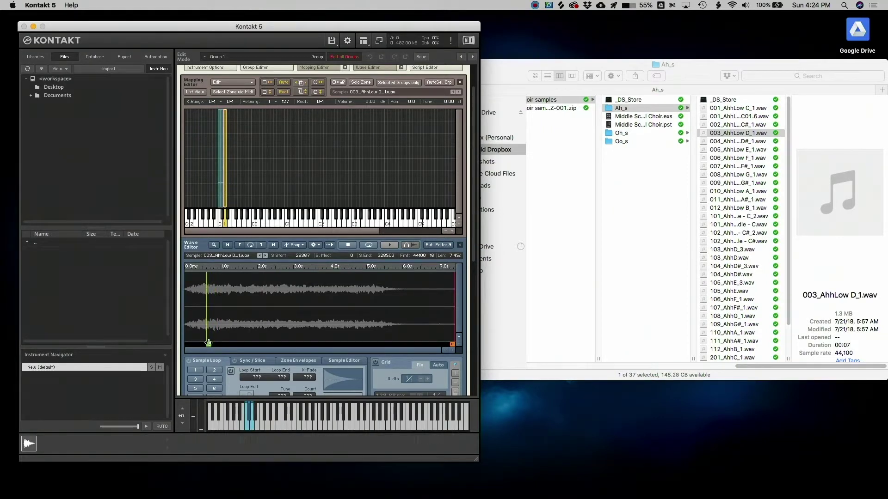
{"action": "left_click", "coordinate": [252, 424]}
{"action": "left_click_drag", "start_coordinate": [212, 348], "coordinate": [205, 348]}
{"action": "left_click", "coordinate": [254, 429]}
{"action": "left_click", "coordinate": [254, 428]}
- Enlarge the window and fade in the opening region of the D-1 sample in the Sample Editor
{"action": "left_click_drag", "start_coordinate": [476, 459], "coordinate": [478, 497]}
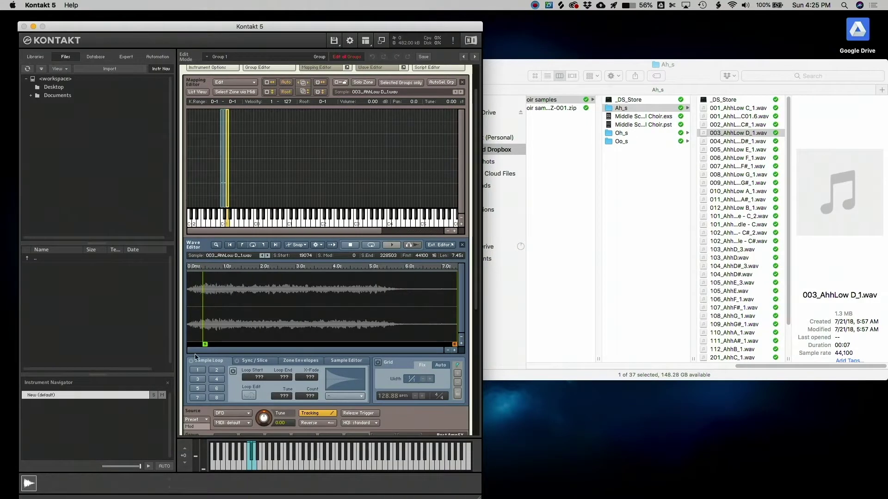
{"action": "left_click", "coordinate": [353, 363]}
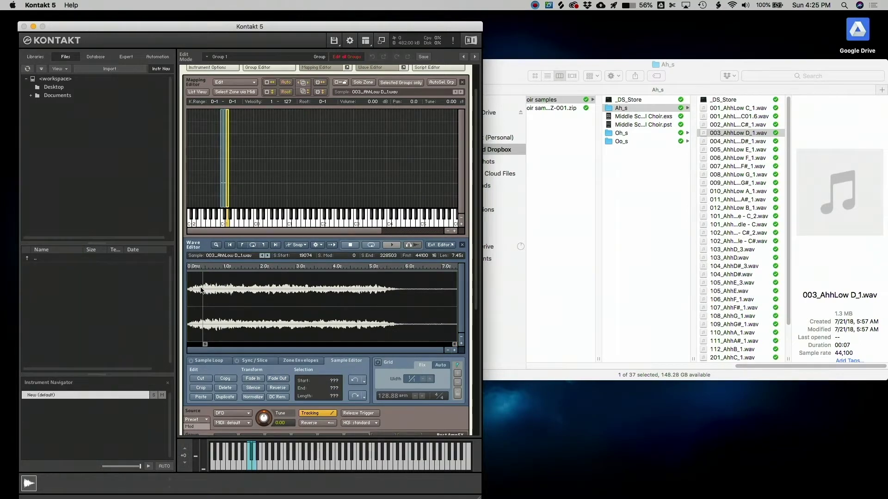
{"action": "left_click_drag", "start_coordinate": [201, 290], "coordinate": [212, 290]}
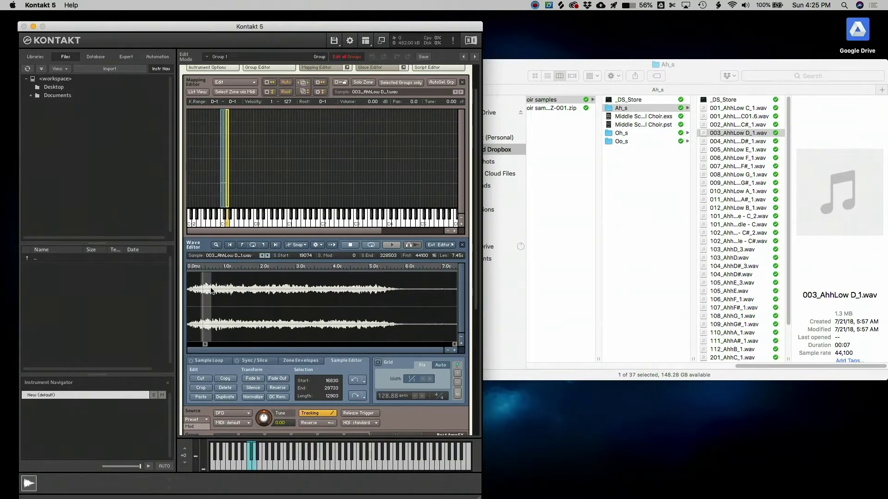
{"action": "left_click", "coordinate": [252, 381]}
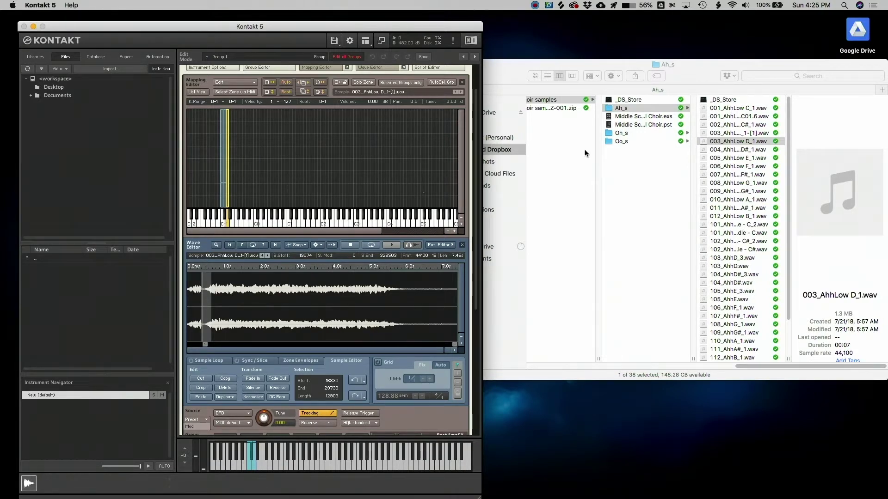
{"action": "left_click", "coordinate": [713, 124]}
{"action": "left_click", "coordinate": [730, 133]}
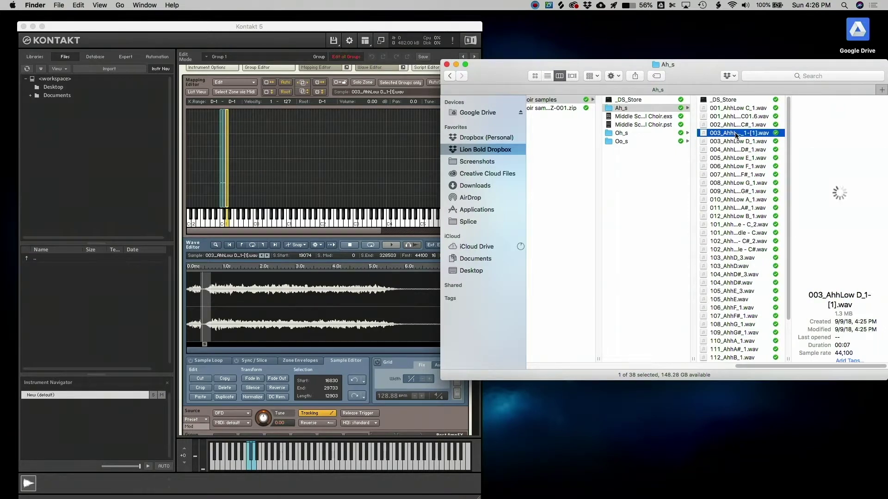
{"action": "left_click", "coordinate": [736, 143]}
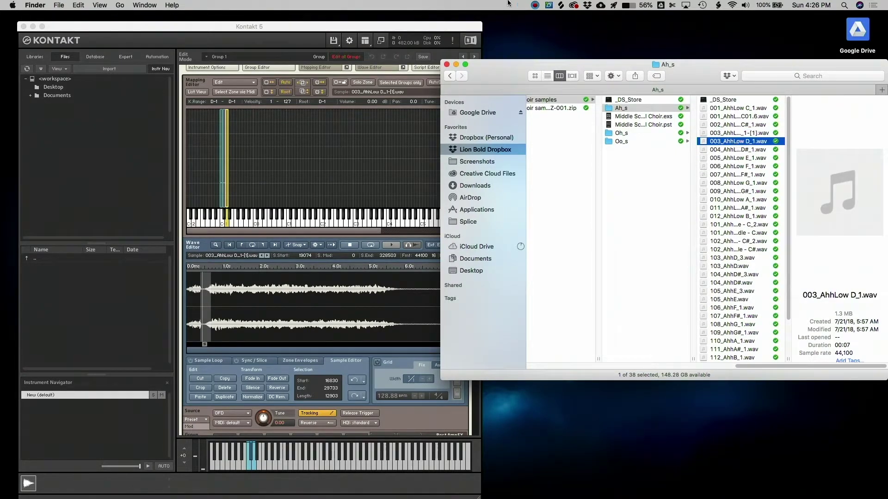
{"action": "left_click", "coordinate": [448, 30]}
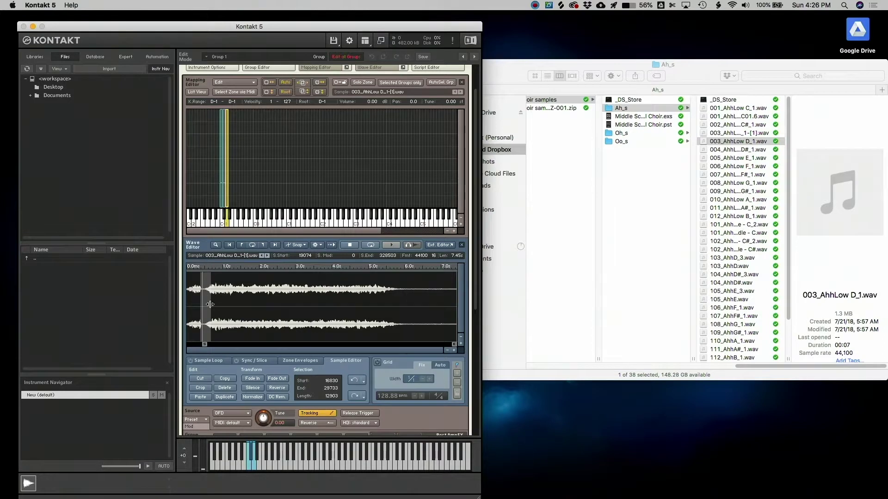
{"action": "left_click", "coordinate": [254, 463]}
{"action": "left_click", "coordinate": [255, 465]}
{"action": "left_click", "coordinate": [253, 469]}
- Widen the selection to 12342–37026, apply a fade-in and audition it
{"action": "left_click_drag", "start_coordinate": [212, 288], "coordinate": [217, 289]}
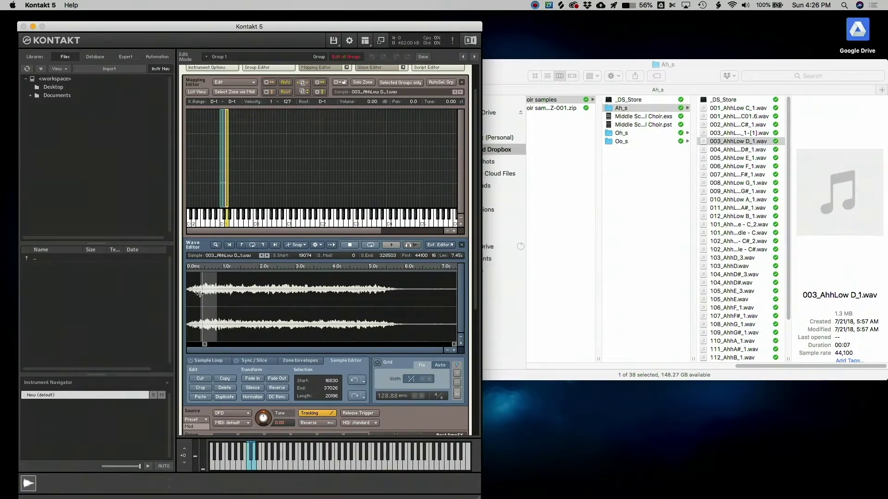
{"action": "left_click_drag", "start_coordinate": [202, 293], "coordinate": [197, 293]}
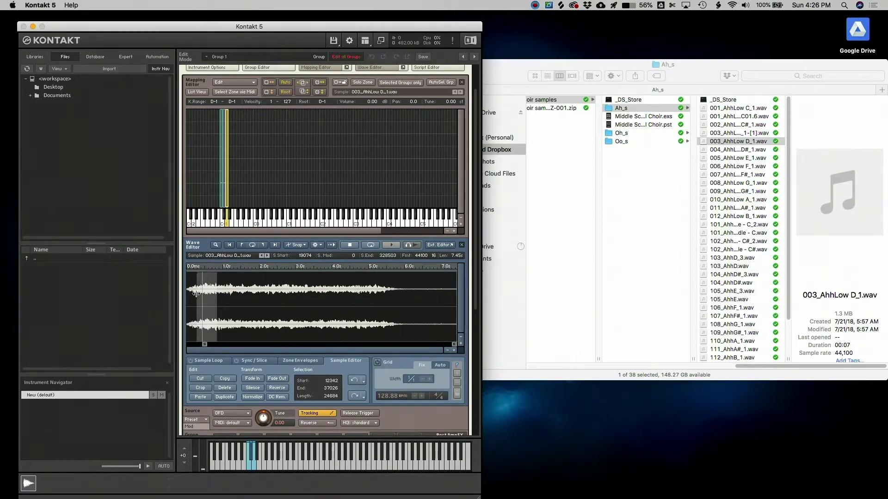
{"action": "left_click", "coordinate": [257, 380]}
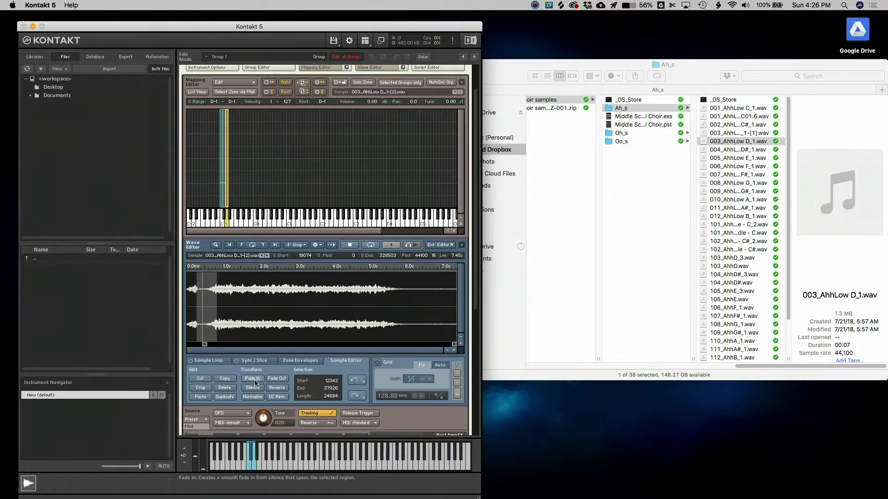
{"action": "left_click", "coordinate": [250, 466]}
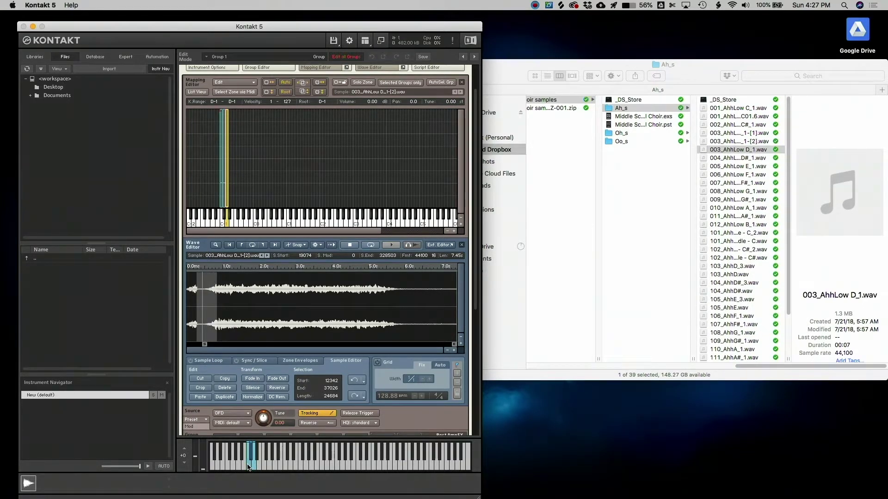
{"action": "left_click", "coordinate": [252, 466]}
- Revert that fade-in and apply a shorter one ending at 25806, then audition it
{"action": "left_click", "coordinate": [355, 381]}
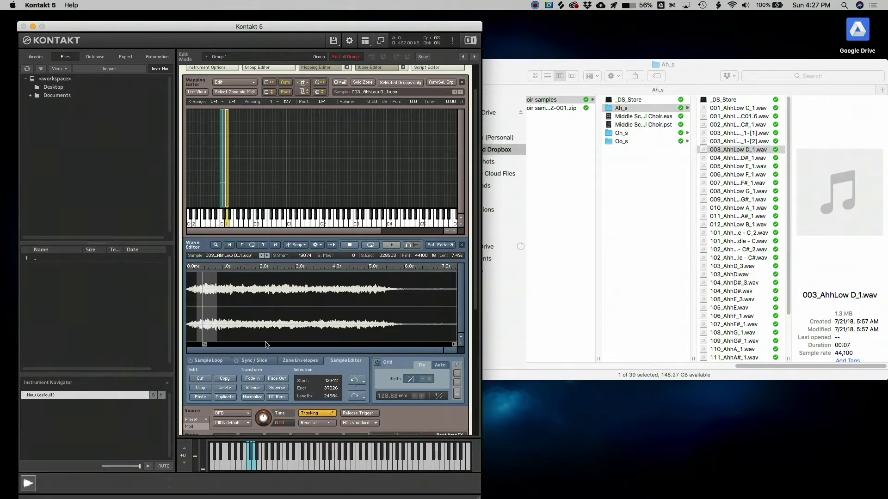
{"action": "left_click_drag", "start_coordinate": [216, 284], "coordinate": [207, 284]}
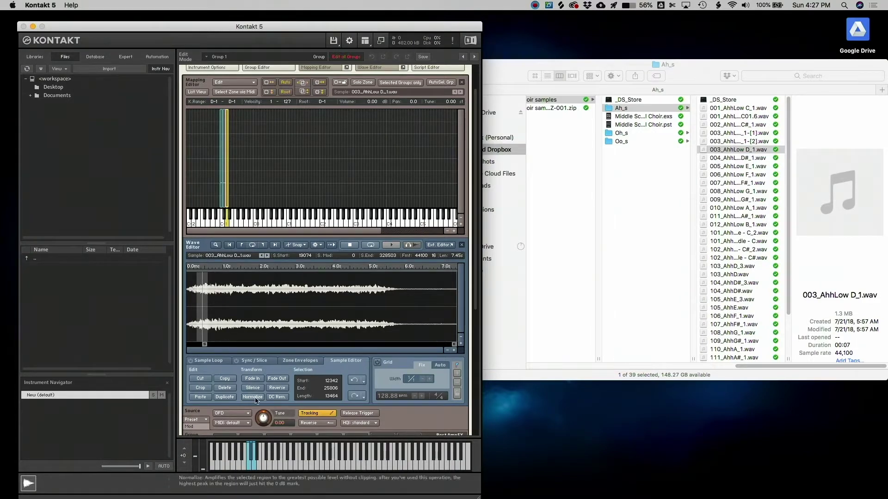
{"action": "left_click", "coordinate": [252, 379]}
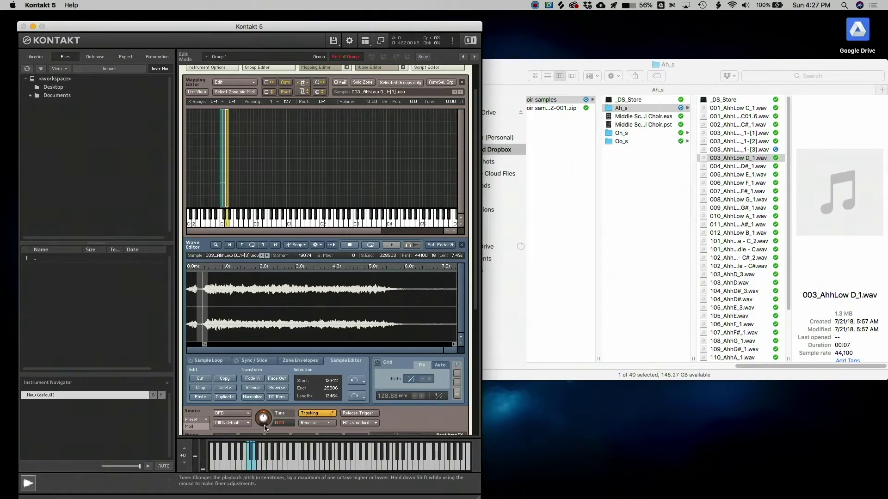
{"action": "left_click", "coordinate": [254, 463]}
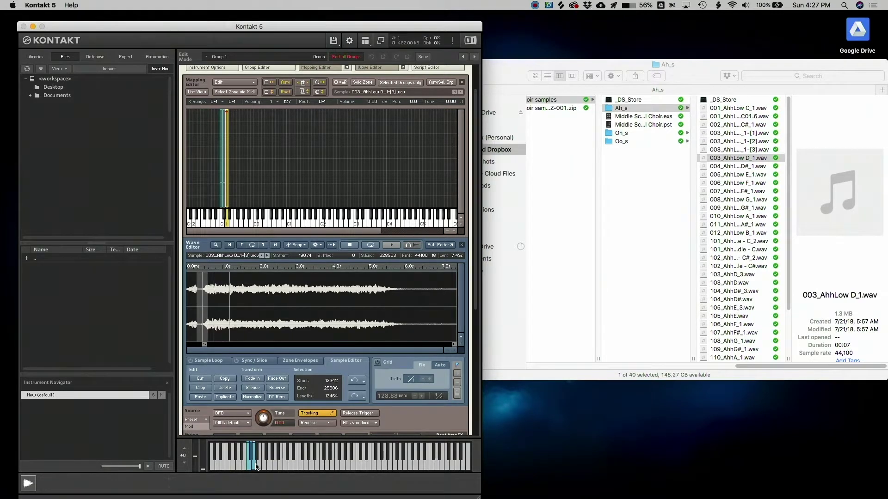
{"action": "left_click", "coordinate": [253, 463]}
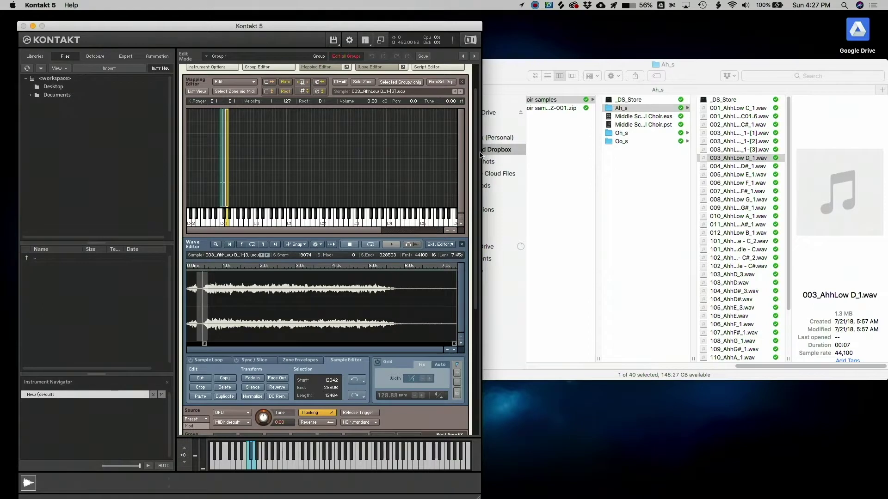
- Map 004_AhhLow D#_1.wav as a new zone on D#-1 and audition it
{"action": "left_click_drag", "start_coordinate": [477, 151], "coordinate": [476, 111]}
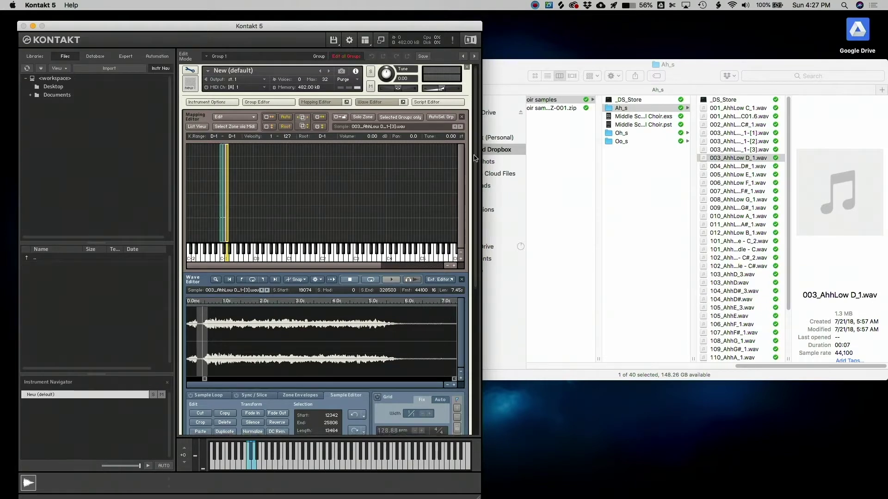
{"action": "scroll", "coordinate": [477, 153], "scroll_direction": "down", "scroll_amount": 3}
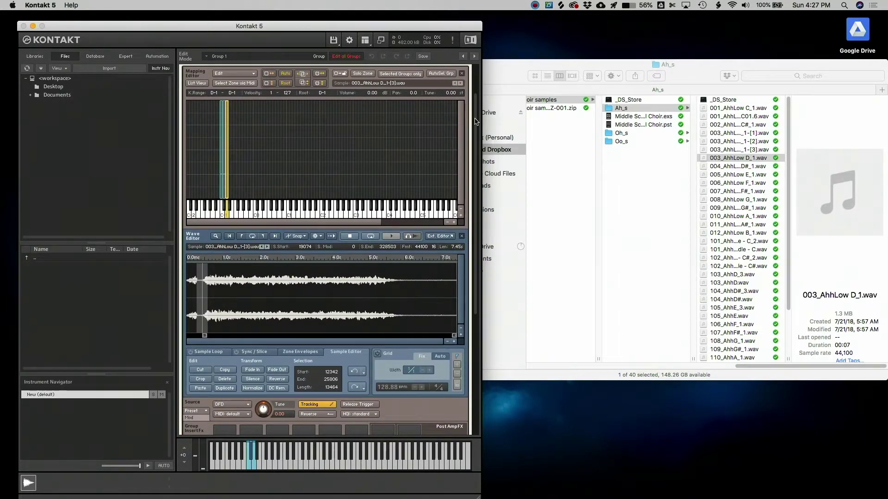
{"action": "scroll", "coordinate": [477, 122], "scroll_direction": "up", "scroll_amount": 3}
{"action": "left_click_drag", "start_coordinate": [728, 167], "coordinate": [228, 189]}
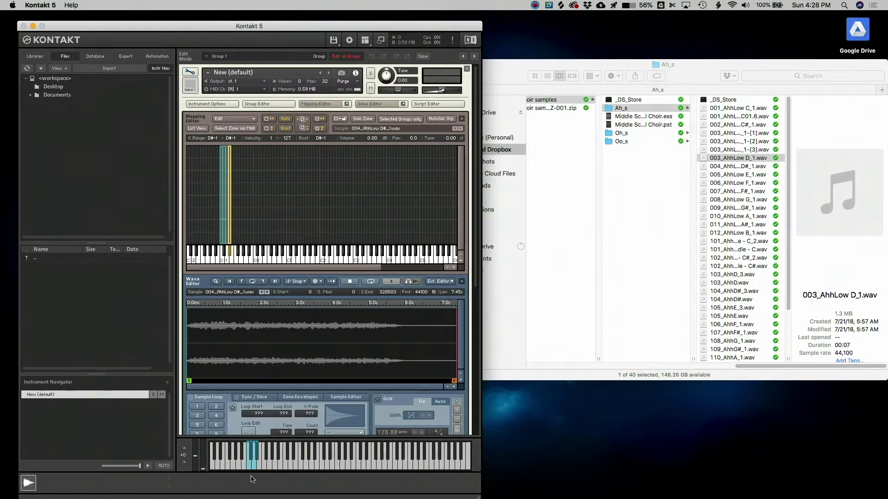
{"action": "left_click", "coordinate": [254, 459]}
- Map 005_AhhLow E_1.wav onto E-1 and play it
{"action": "left_click", "coordinate": [740, 160]}
{"action": "left_click_drag", "start_coordinate": [739, 174], "coordinate": [252, 181]}
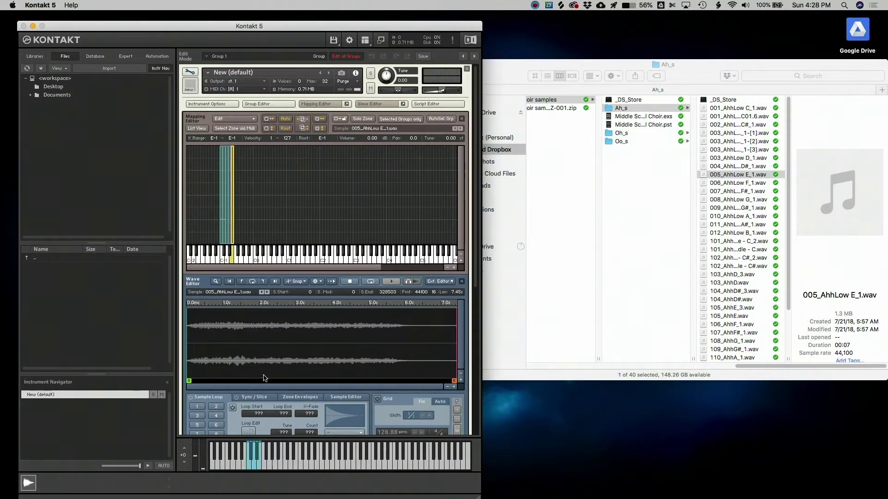
{"action": "left_click", "coordinate": [258, 465]}
- Delete the selected E-1 zone holding 005_AhhLow E_1.wav
{"action": "key", "text": "Delete"}
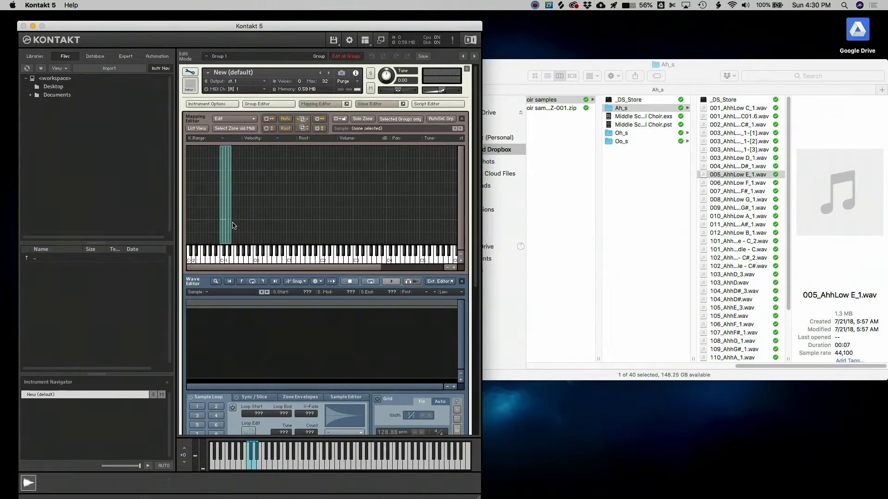
- Stretch the 004_AhhLow D#_1 zone to cover D#-1 through E-1 and audition it
{"action": "left_click", "coordinate": [230, 212]}
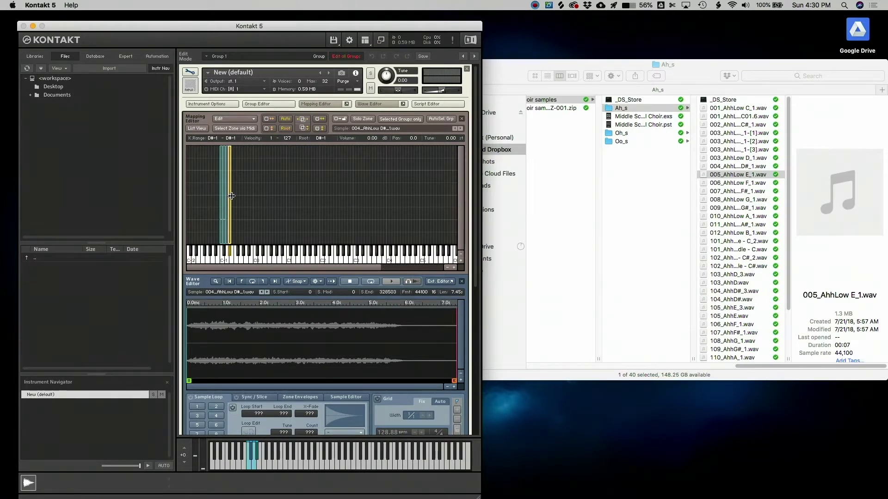
{"action": "left_click_drag", "start_coordinate": [233, 196], "coordinate": [237, 196]}
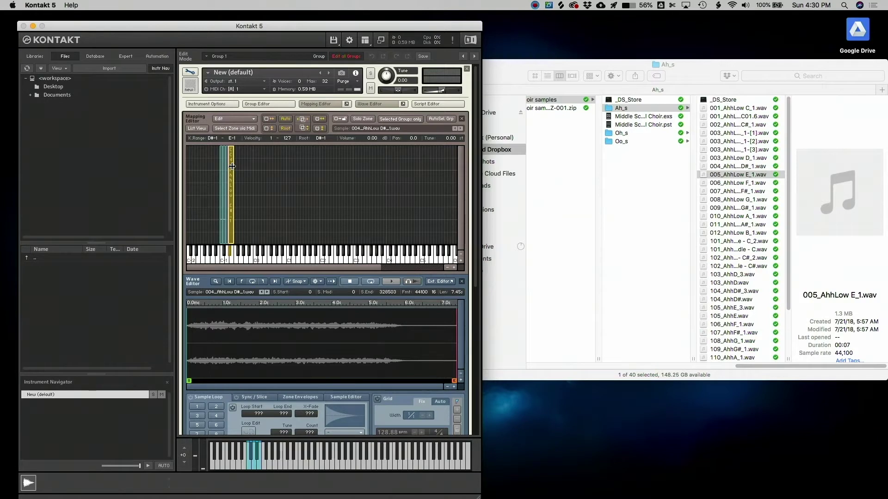
{"action": "left_click", "coordinate": [260, 470]}
{"action": "left_click", "coordinate": [258, 458]}
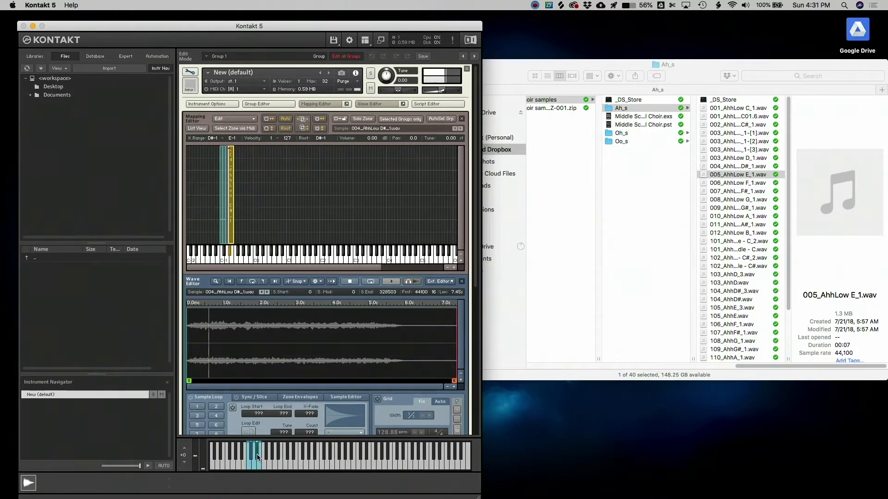
{"action": "left_click", "coordinate": [259, 460]}
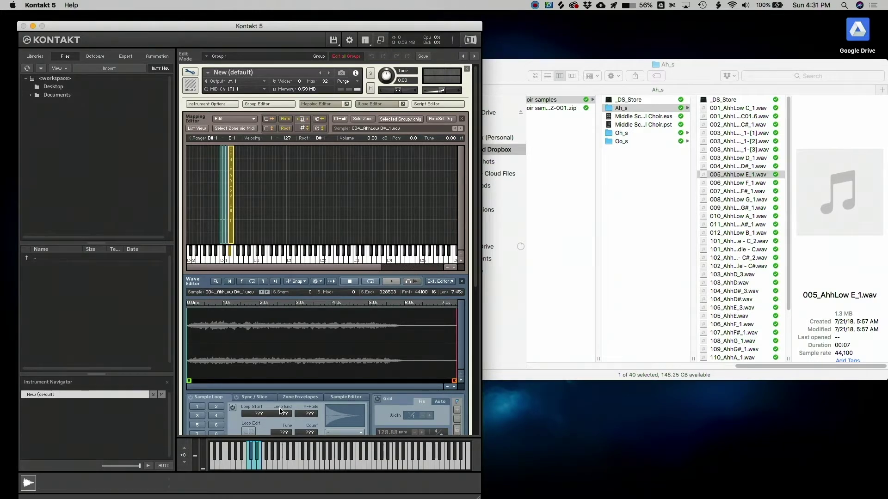
- Move the D# sample start to 9537 and apply a first fade-in to its opening region
{"action": "scroll", "coordinate": [281, 411], "scroll_direction": "down", "scroll_amount": 3}
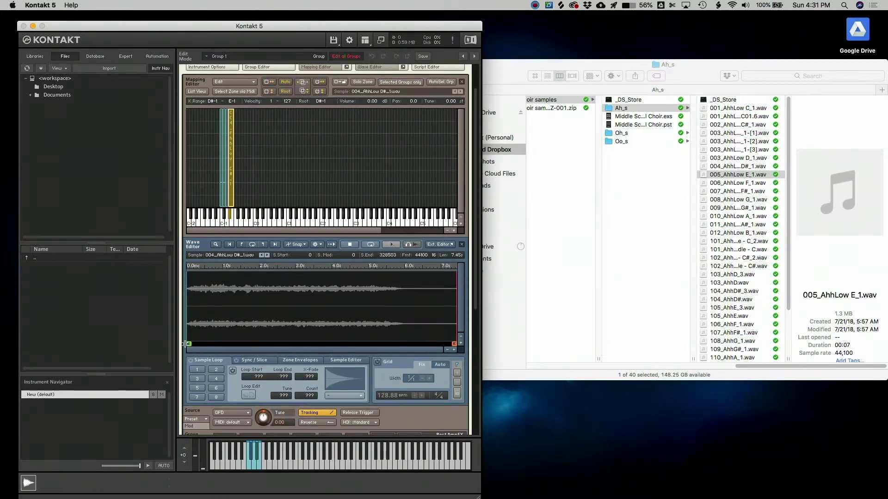
{"action": "left_click_drag", "start_coordinate": [185, 344], "coordinate": [197, 344]}
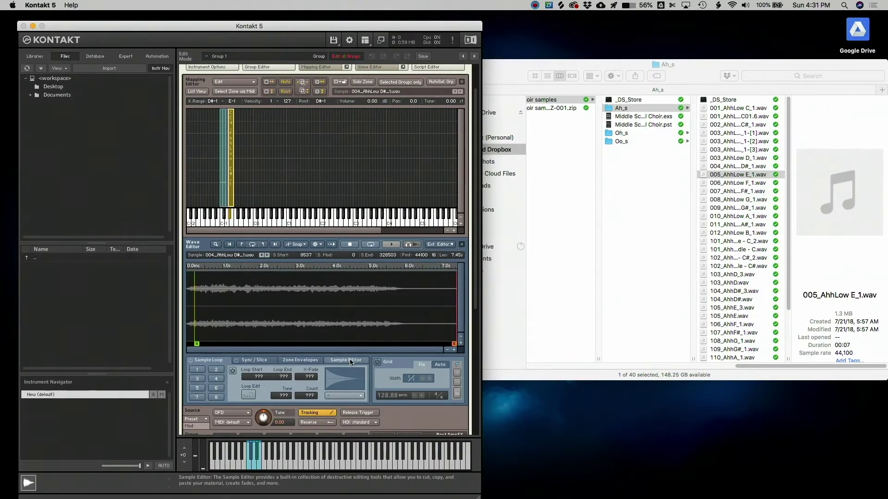
{"action": "left_click", "coordinate": [350, 361]}
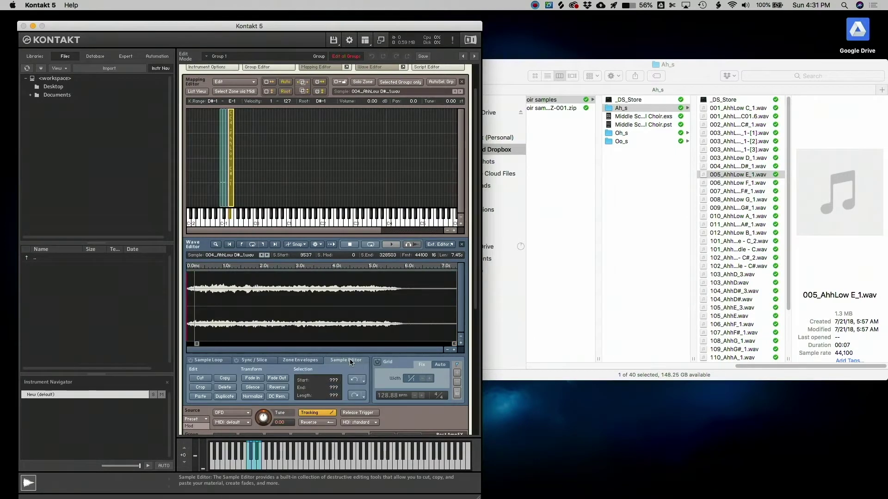
{"action": "left_click", "coordinate": [253, 379]}
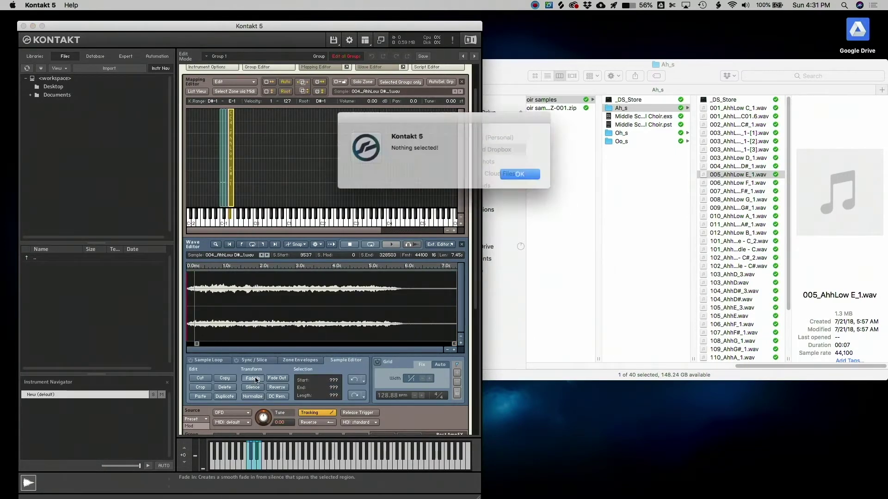
{"action": "left_click", "coordinate": [516, 175]}
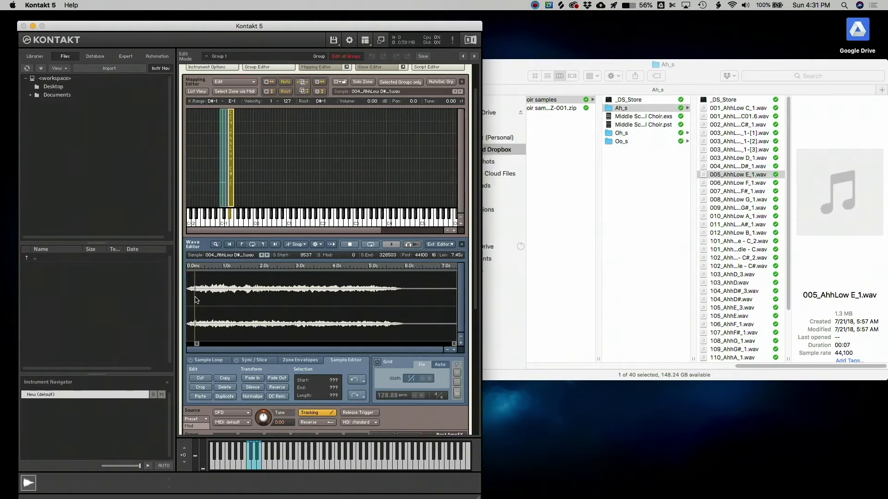
{"action": "left_click_drag", "start_coordinate": [196, 306], "coordinate": [186, 306]}
{"action": "left_click", "coordinate": [251, 379]}
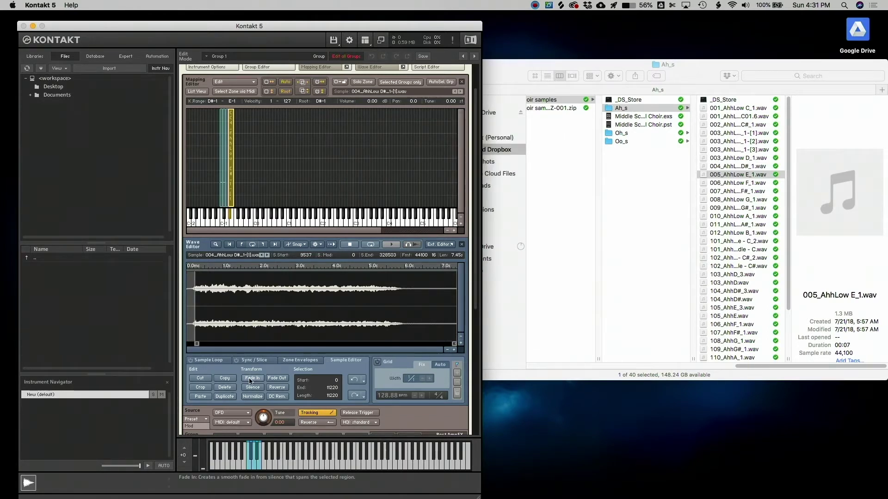
{"action": "left_click", "coordinate": [259, 465]}
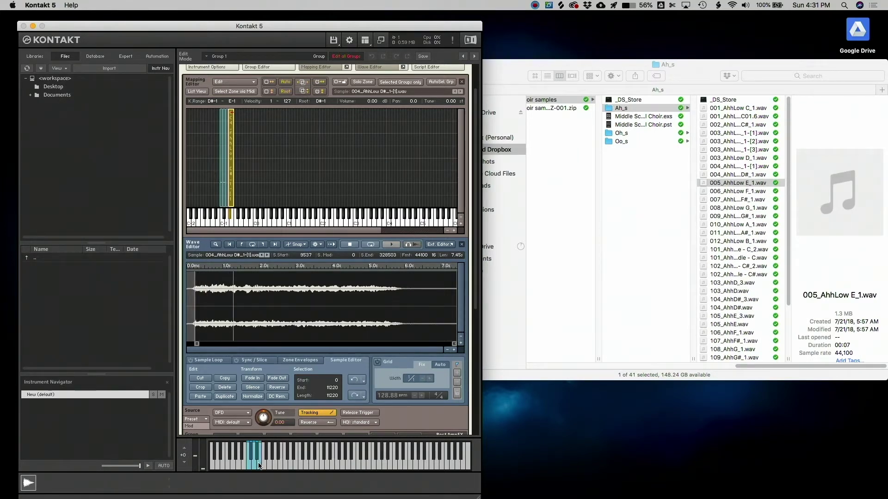
- Undo that fade and reapply it over samples 4488–15147, then audition the result
{"action": "left_click", "coordinate": [354, 380]}
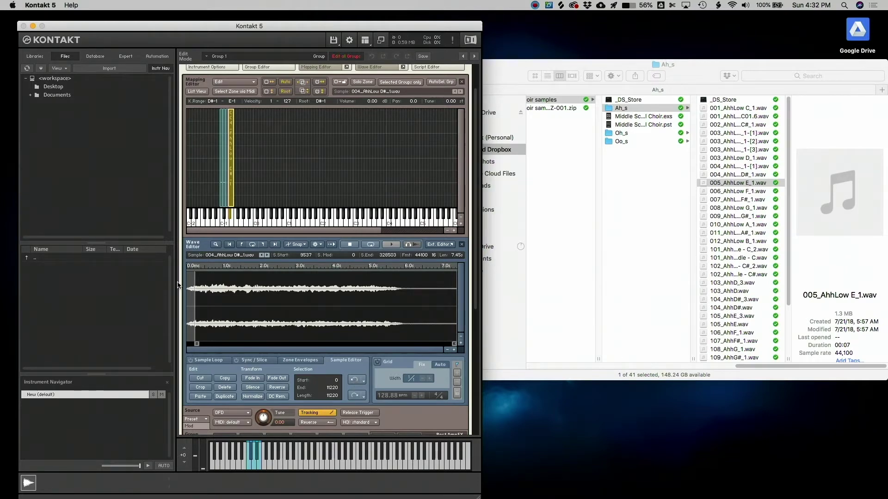
{"action": "left_click_drag", "start_coordinate": [199, 289], "coordinate": [202, 289]}
{"action": "left_click_drag", "start_coordinate": [189, 289], "coordinate": [191, 289]}
{"action": "left_click", "coordinate": [251, 380]}
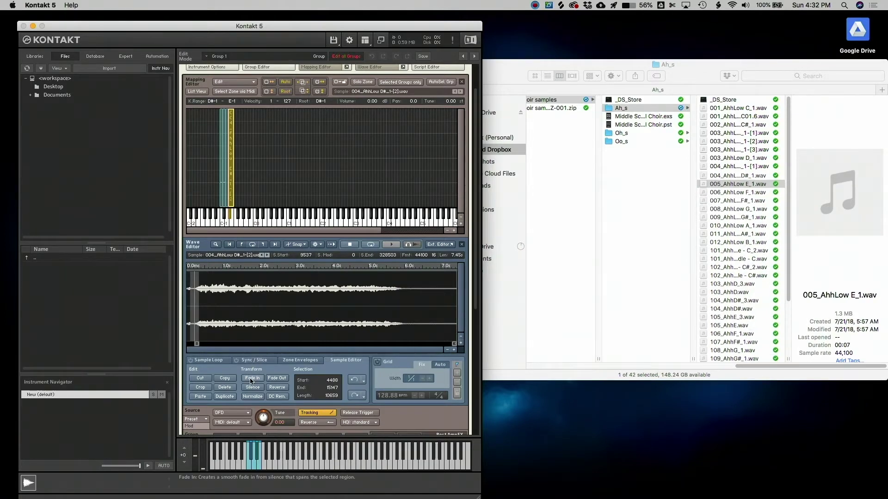
{"action": "left_click", "coordinate": [262, 464]}
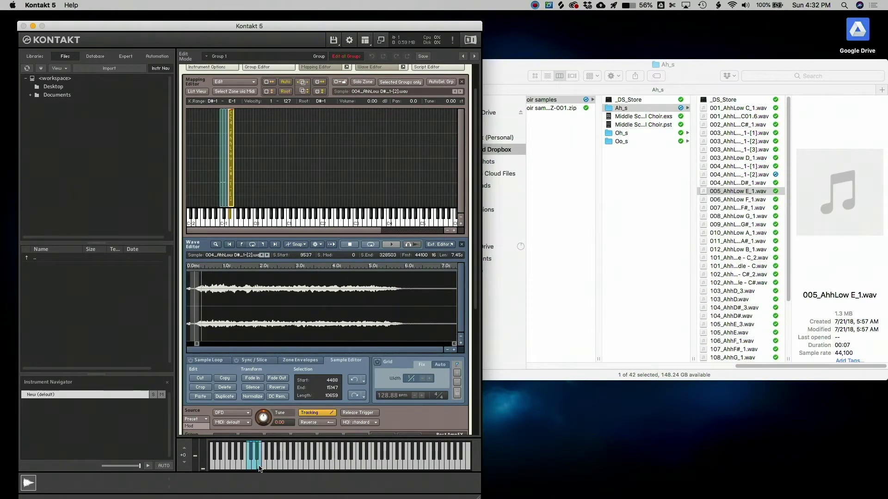
{"action": "left_click", "coordinate": [258, 457]}
{"action": "scroll", "coordinate": [320, 327], "scroll_direction": "up", "scroll_amount": 3}
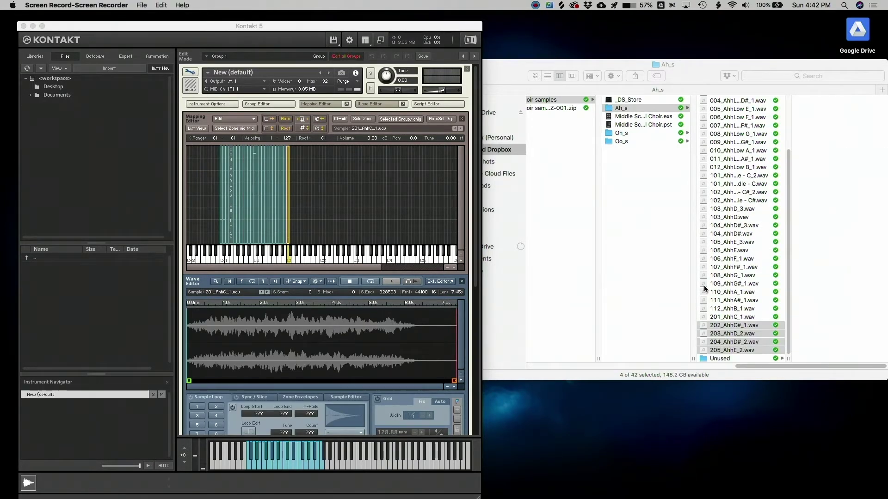
- Map 202_AhhC#_1.wav through 205_AhhE_2.wav as four zones just above C1
{"action": "left_click_drag", "start_coordinate": [721, 326], "coordinate": [291, 234]}
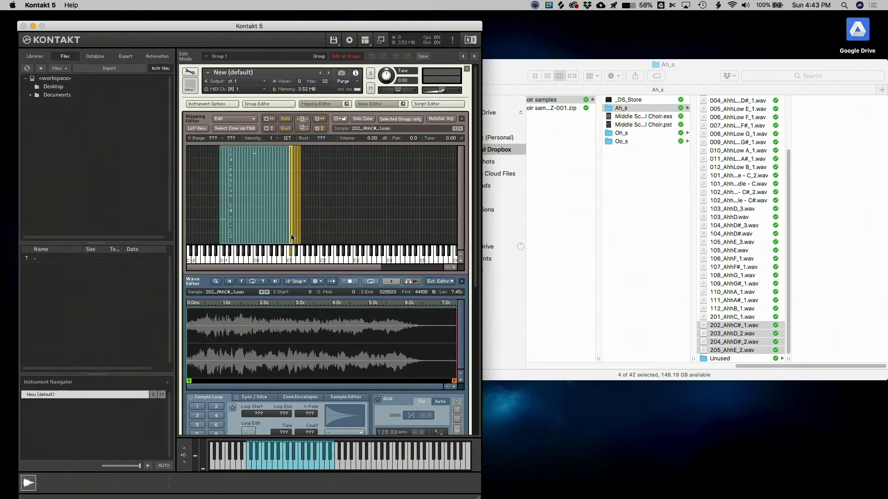
{"action": "left_click", "coordinate": [327, 210]}
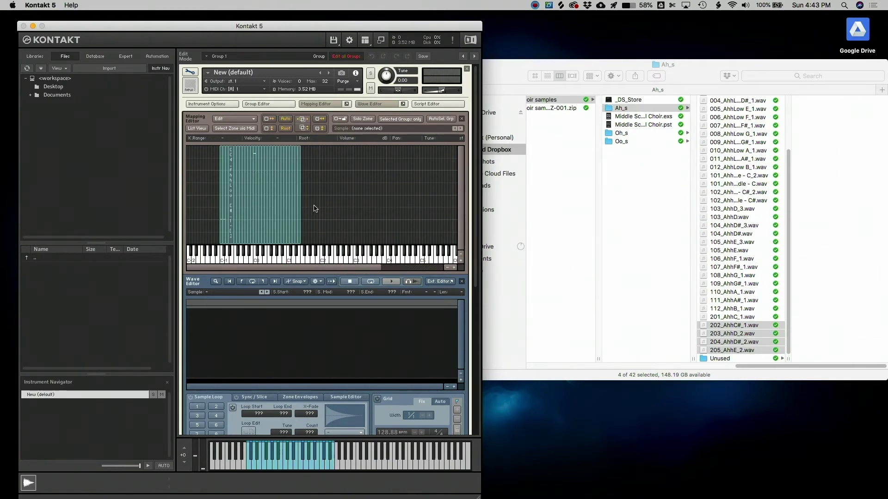